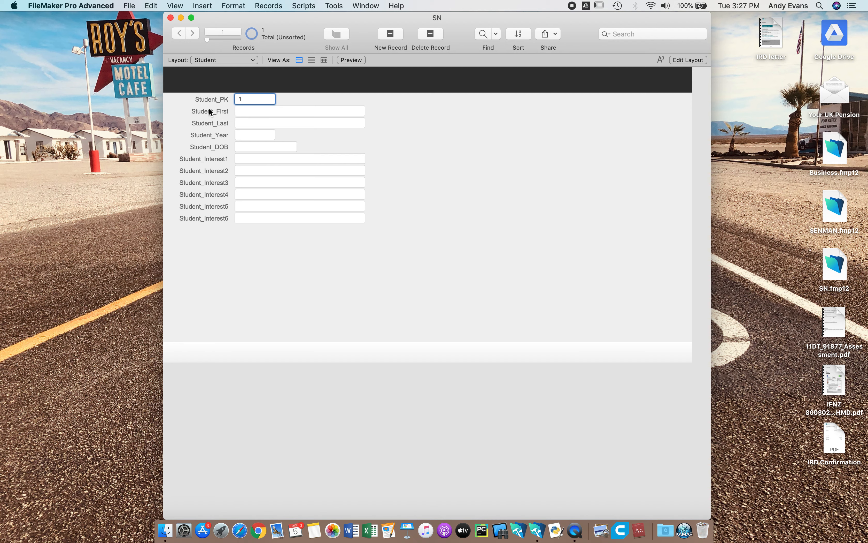
- Enter the student's first and last name in the Student_First and Student_Last fields
click(200, 137)
click(263, 111)
text(Joe)
click(251, 123)
text(Bloggs)
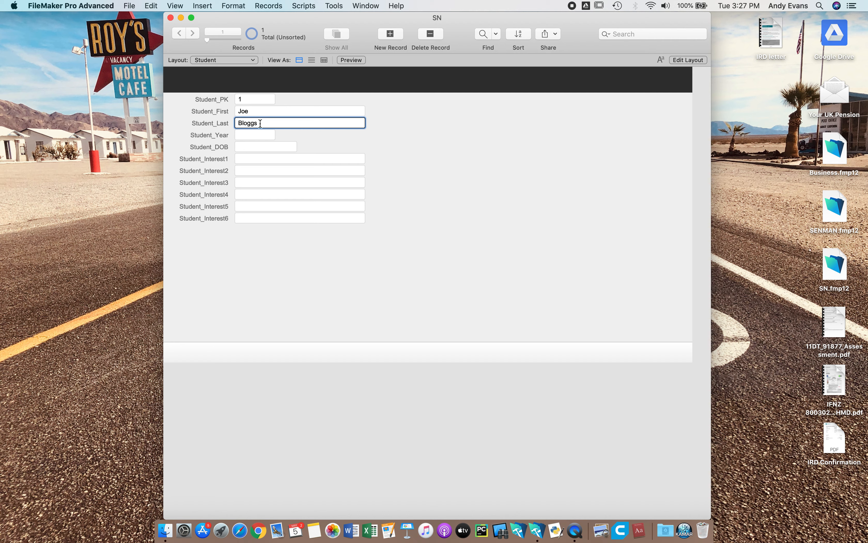
click(256, 136)
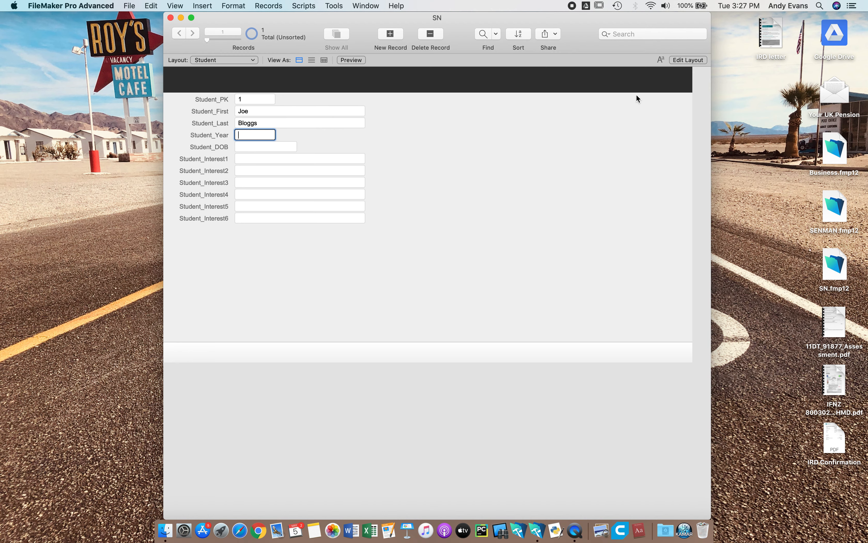
- Format the Student_Year field on the layout as a drop-down list using the Year value list, including an arrow to show and hide it
click(697, 60)
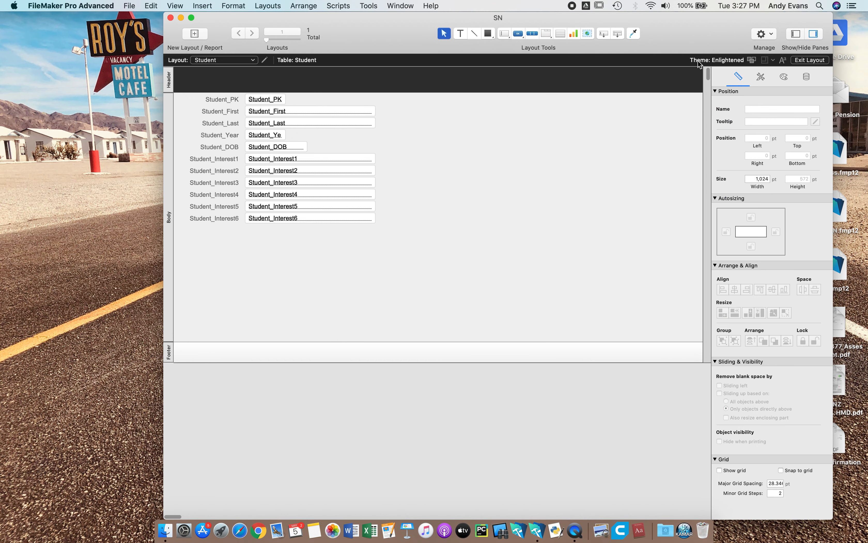
click(270, 135)
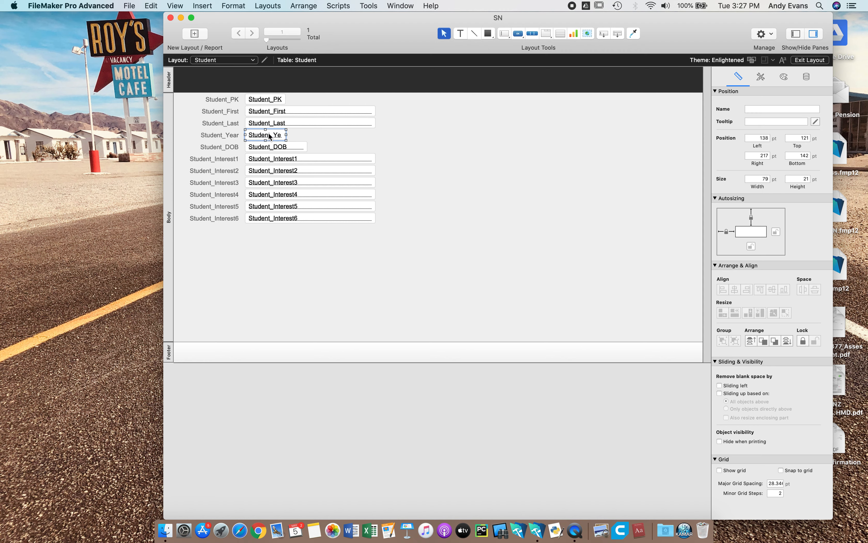
click(806, 80)
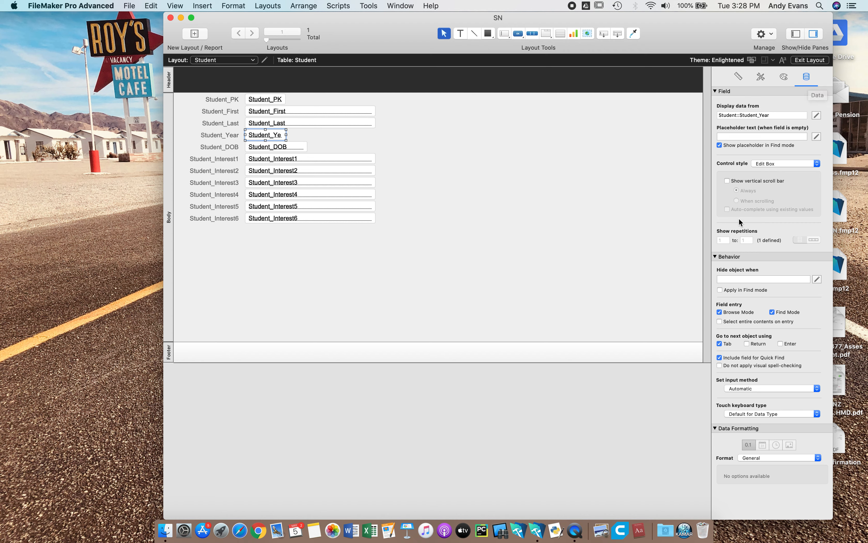
click(770, 164)
click(771, 171)
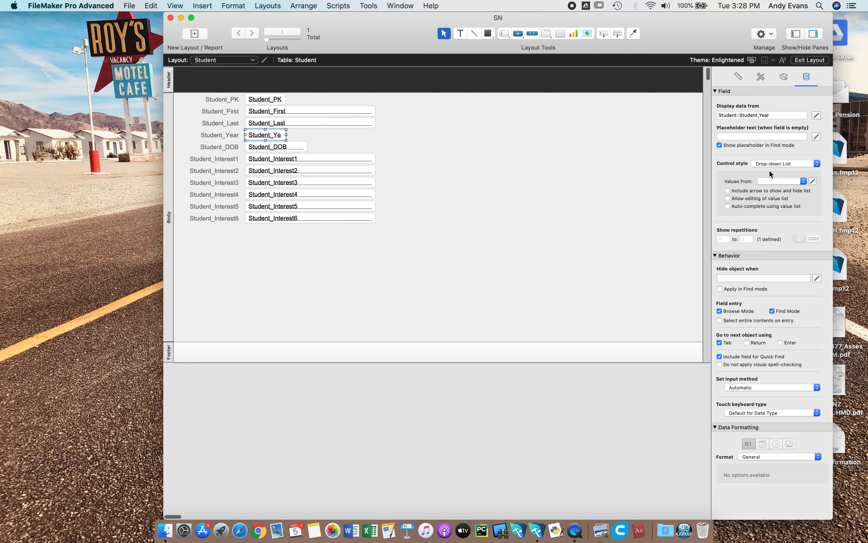
click(803, 180)
click(779, 182)
click(728, 191)
click(820, 60)
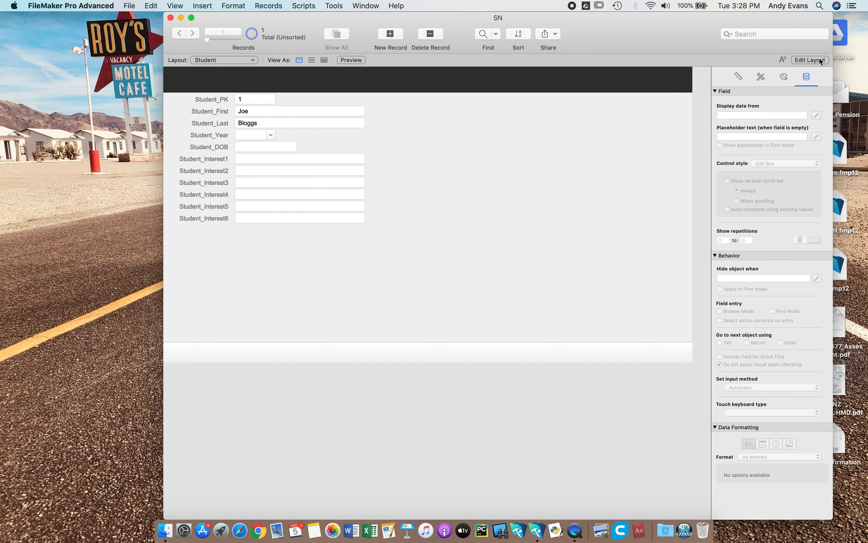
- Test the Student_Year validation by entering 4 and overriding the warning
click(271, 134)
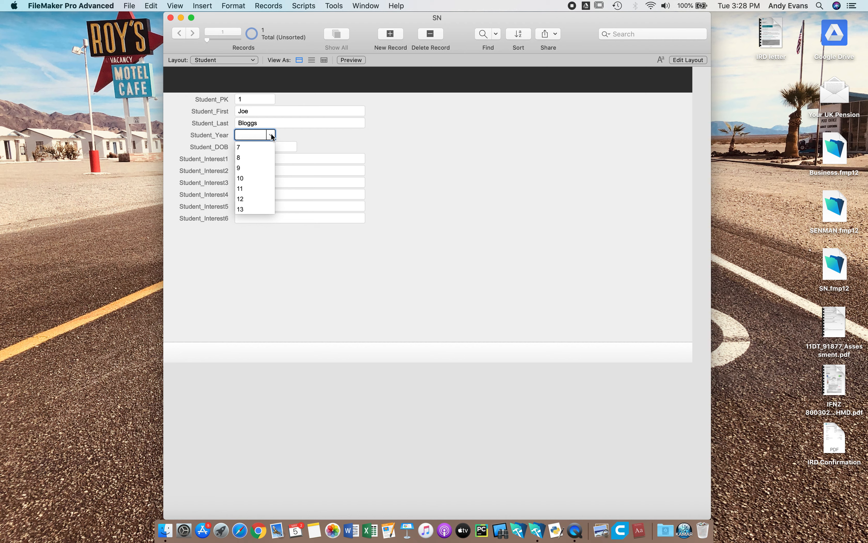
click(254, 137)
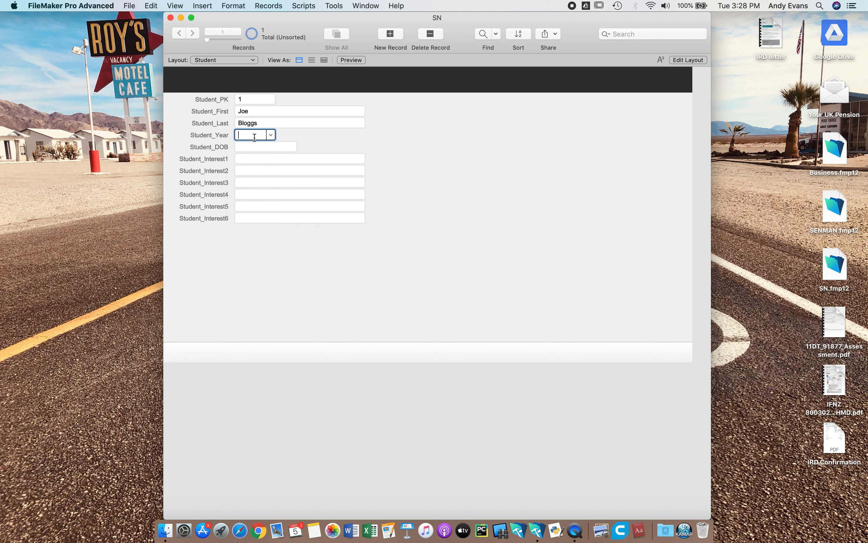
text(4)
click(325, 142)
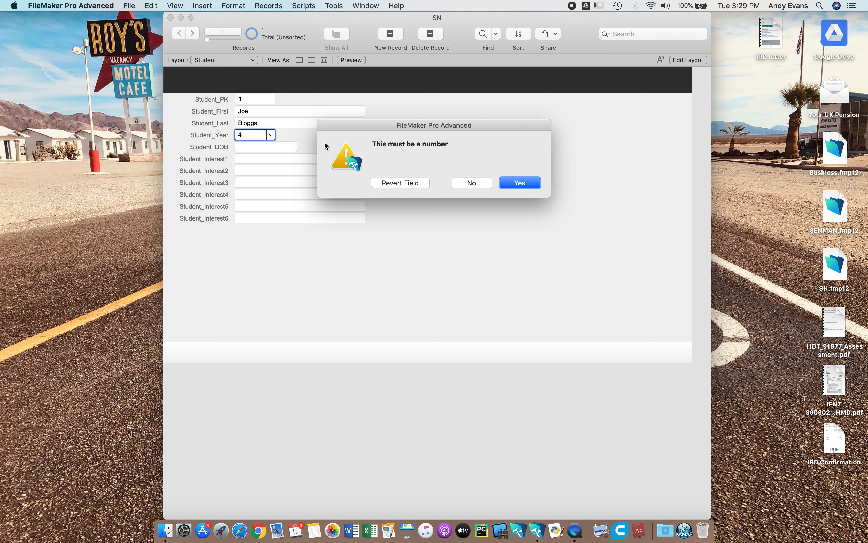
click(522, 184)
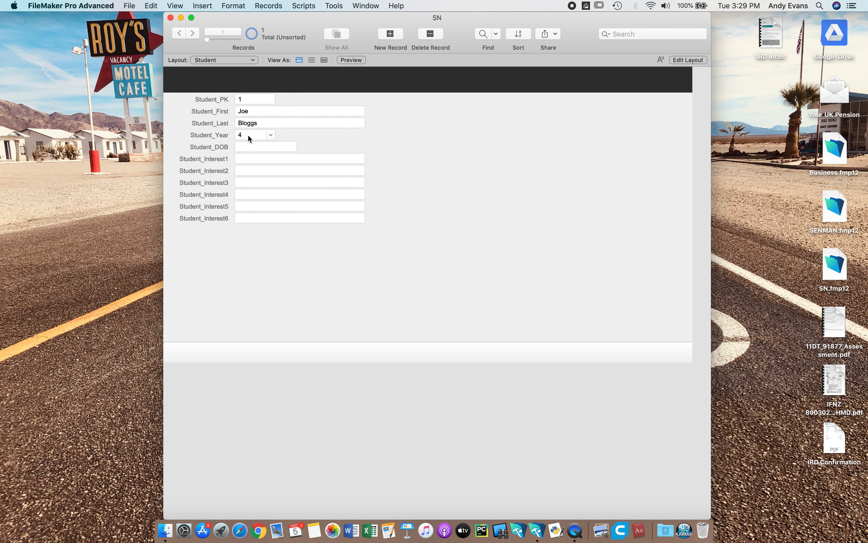
click(251, 145)
click(259, 161)
click(259, 181)
click(259, 215)
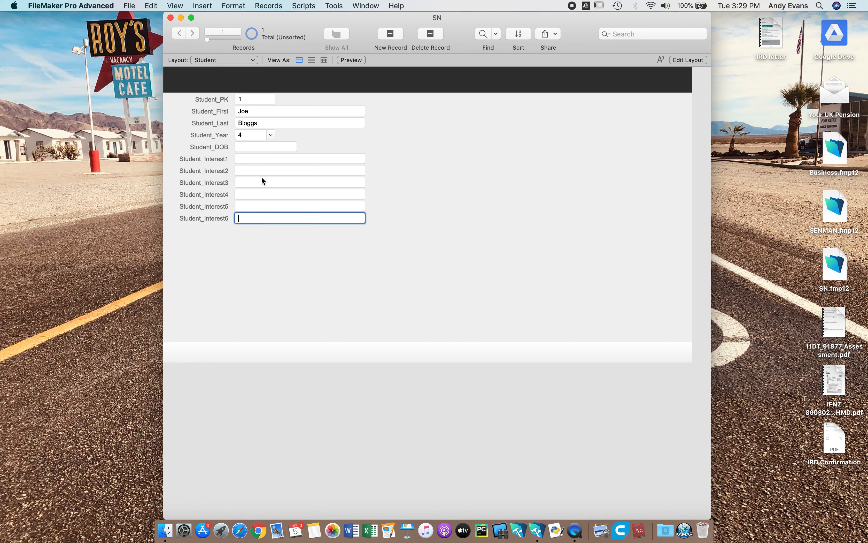
click(261, 181)
click(259, 159)
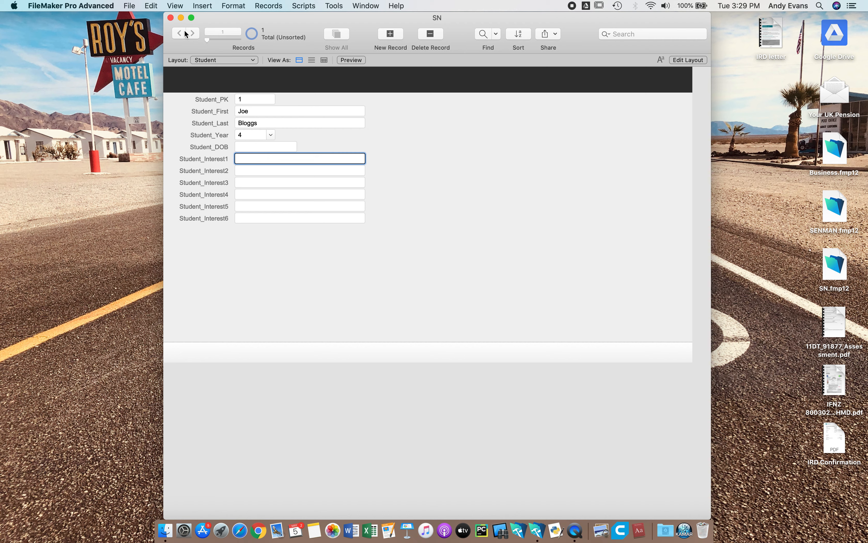
- Disallow user override during data entry in the Student_Year field's validation options and save the database changes
click(132, 6)
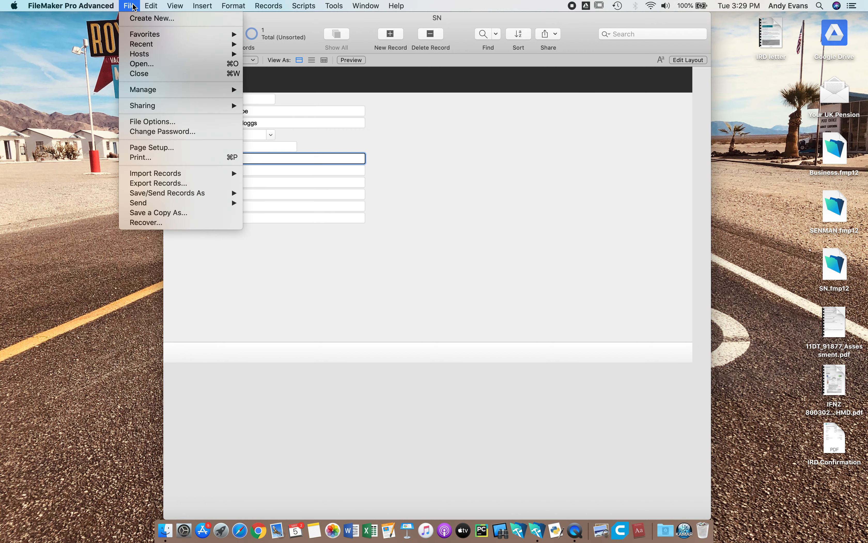
mouse_move(151, 90)
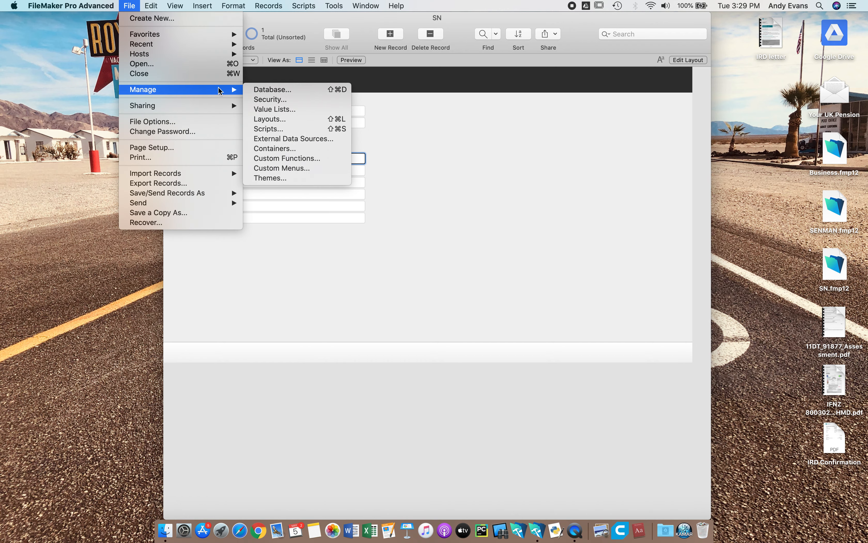
click(263, 90)
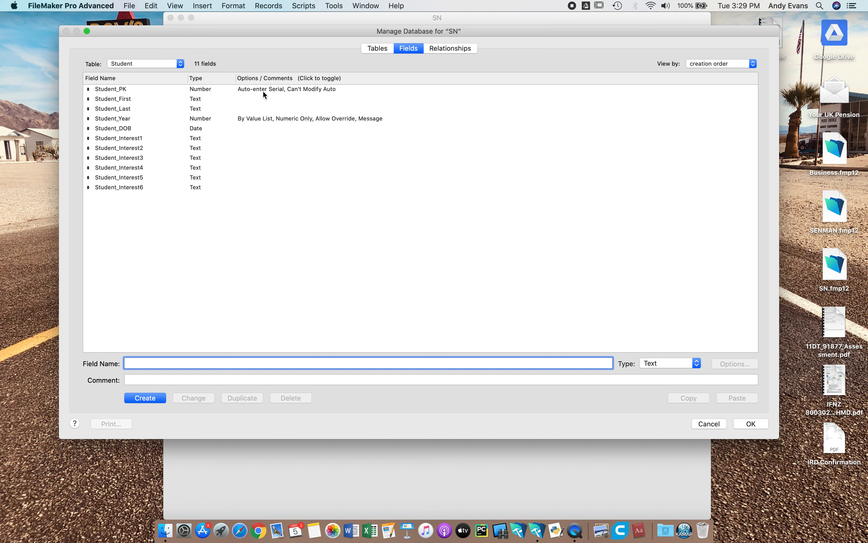
click(128, 121)
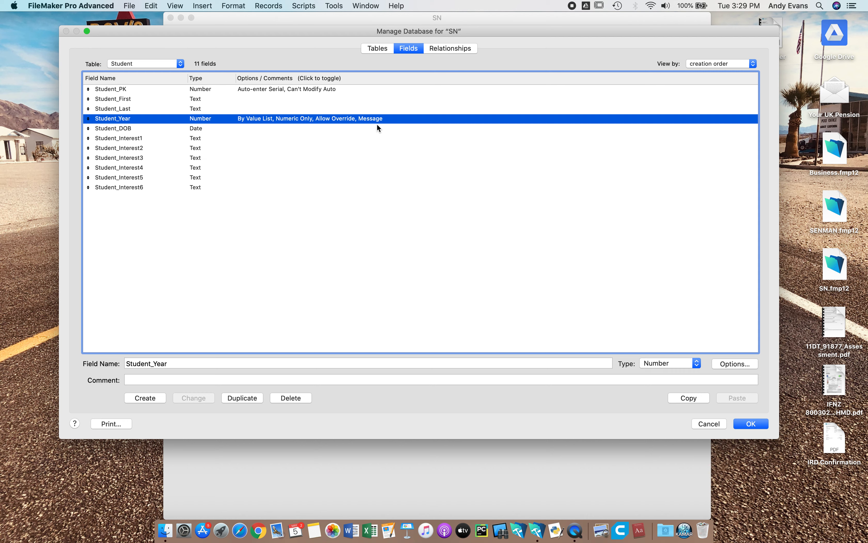
double_click(339, 117)
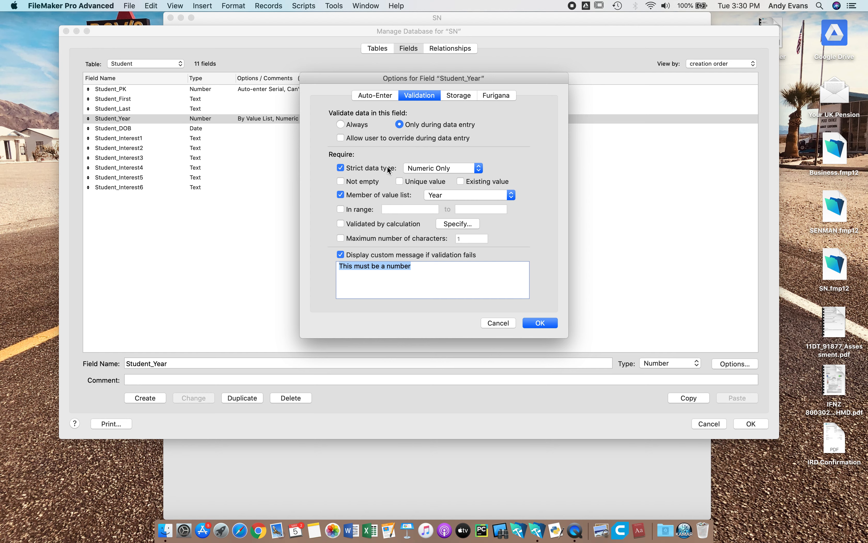
click(540, 323)
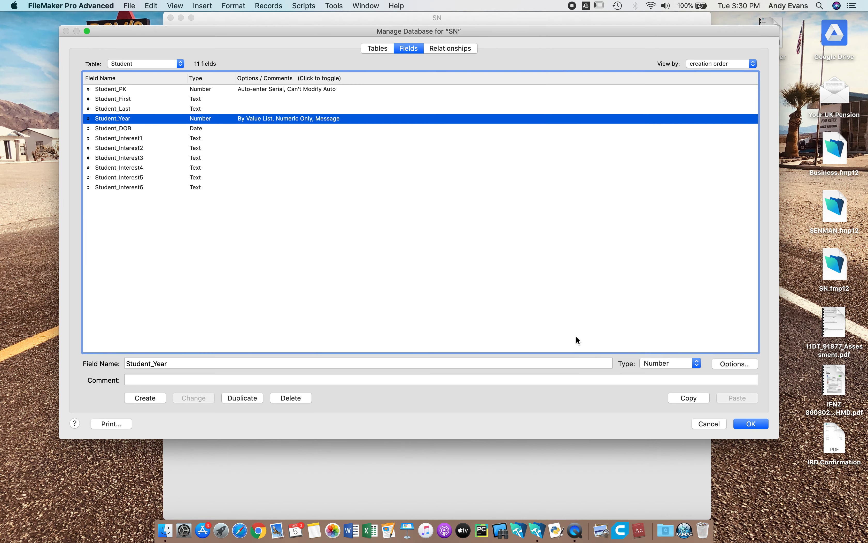
click(744, 423)
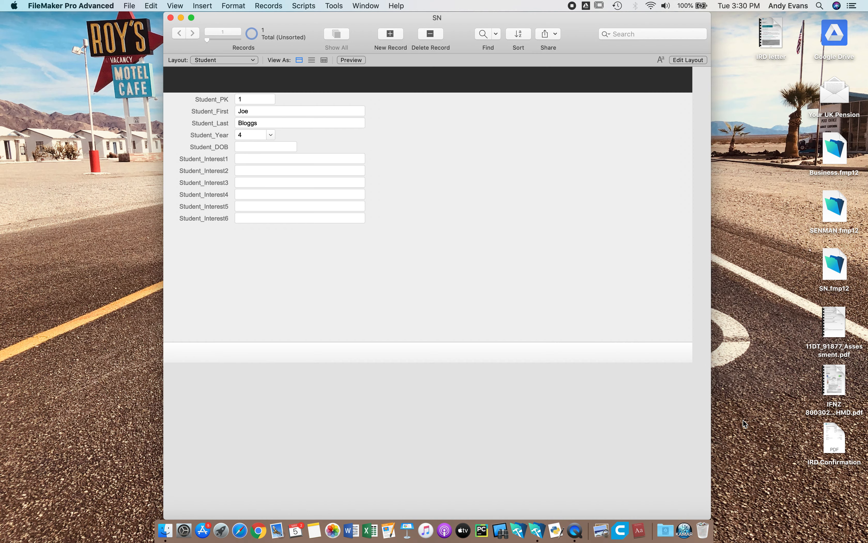
- Choose 8 from the value list for Student_Year
click(271, 135)
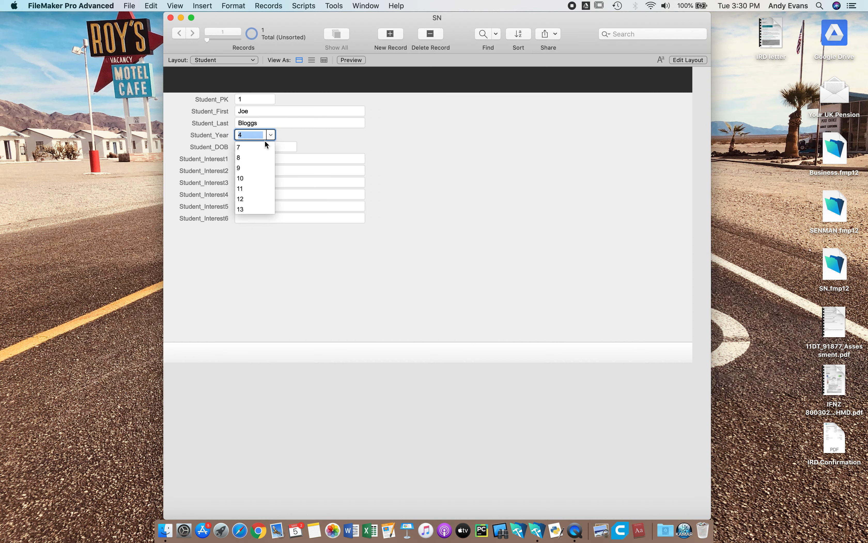
click(243, 158)
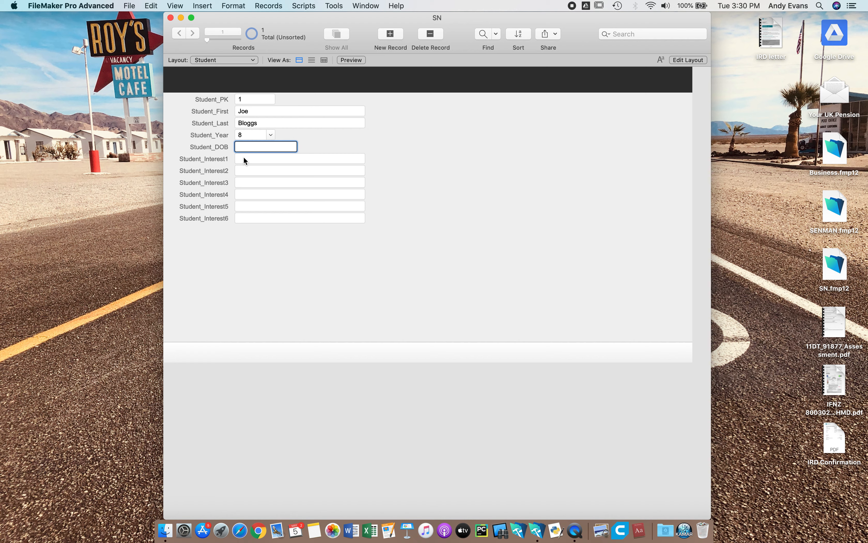
- Try replacing the Student_Year value with 4 to test the stricter validation, then revert the field
click(269, 135)
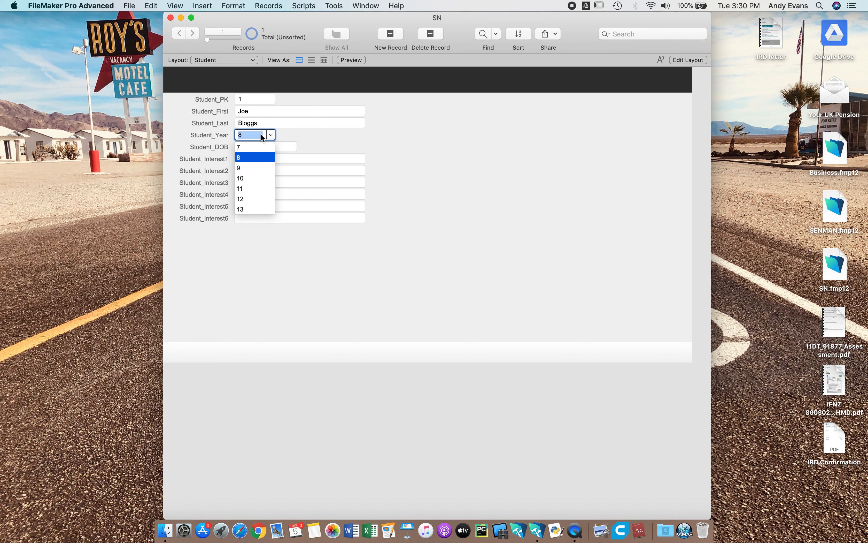
click(248, 134)
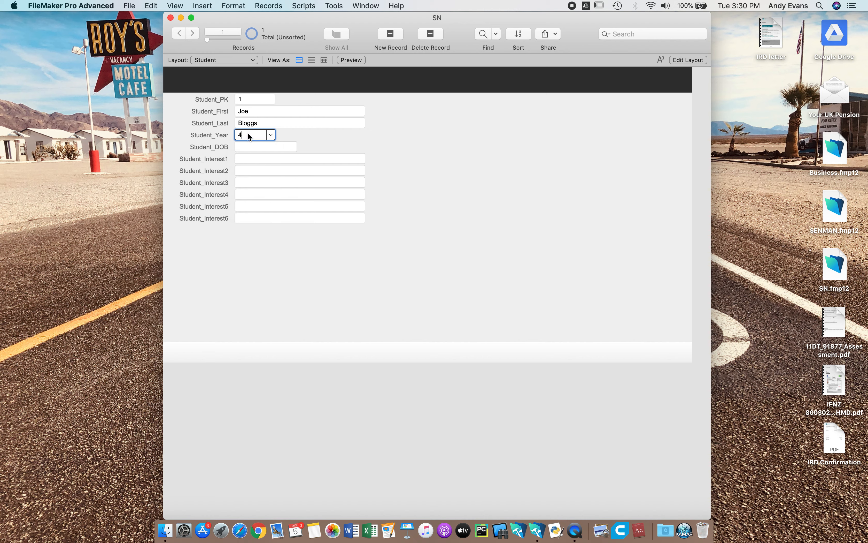
click(356, 139)
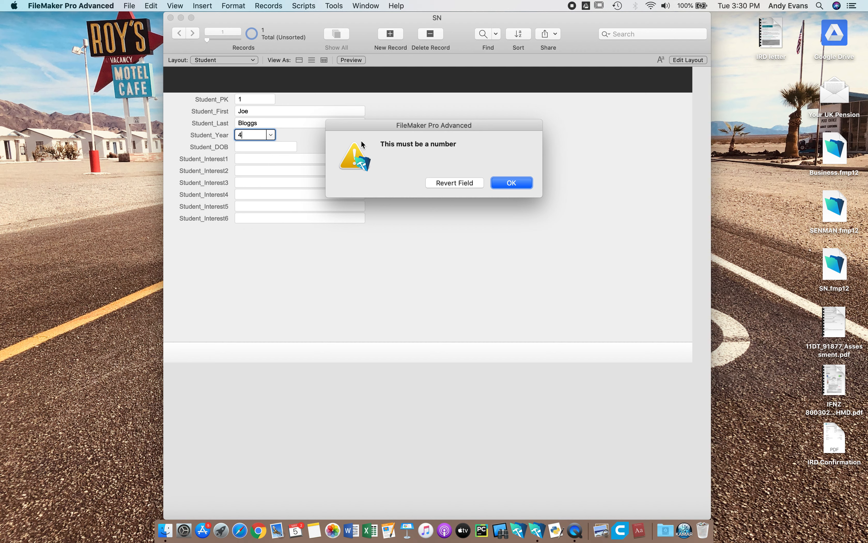
click(513, 185)
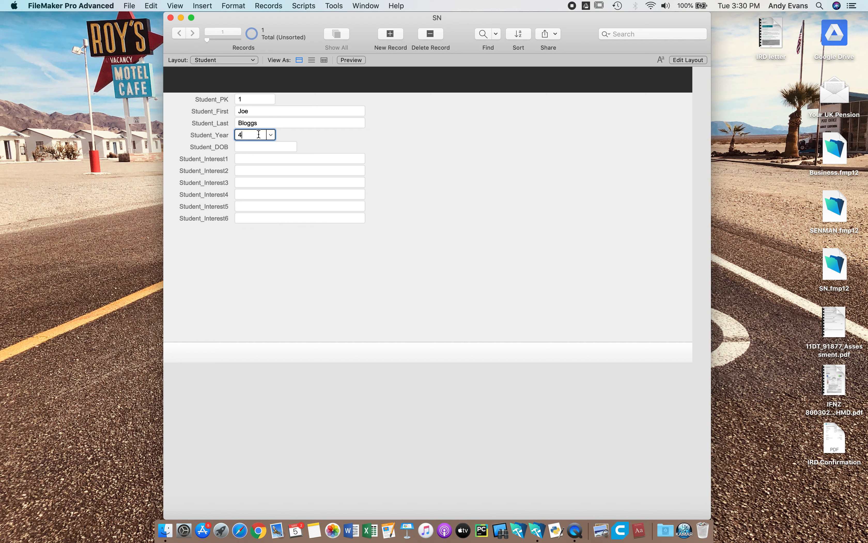
click(272, 135)
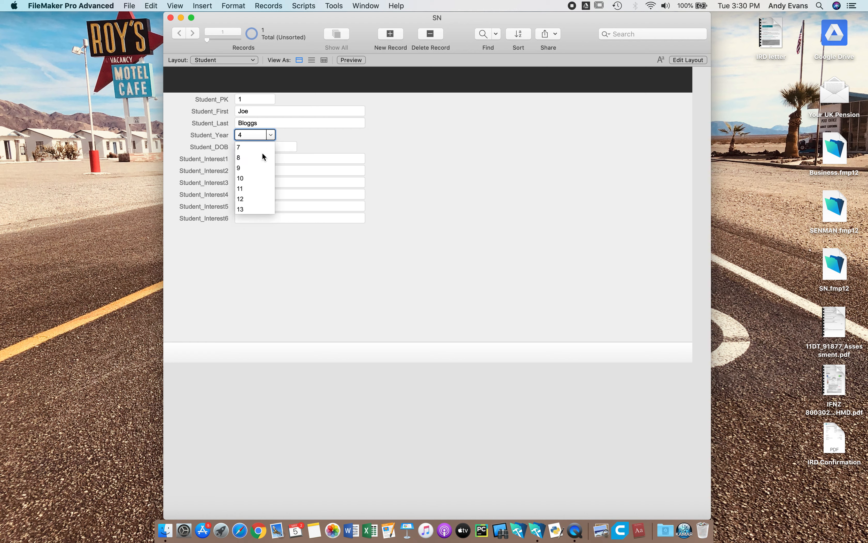
click(242, 167)
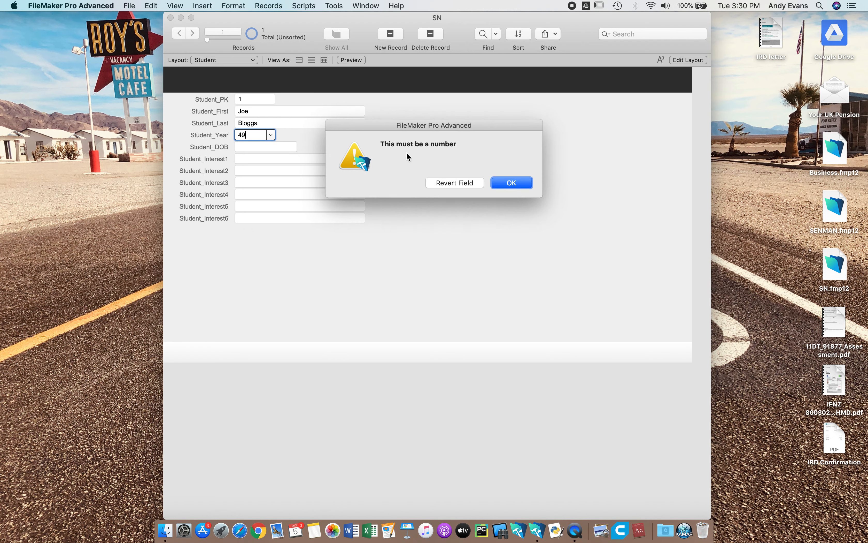
click(462, 183)
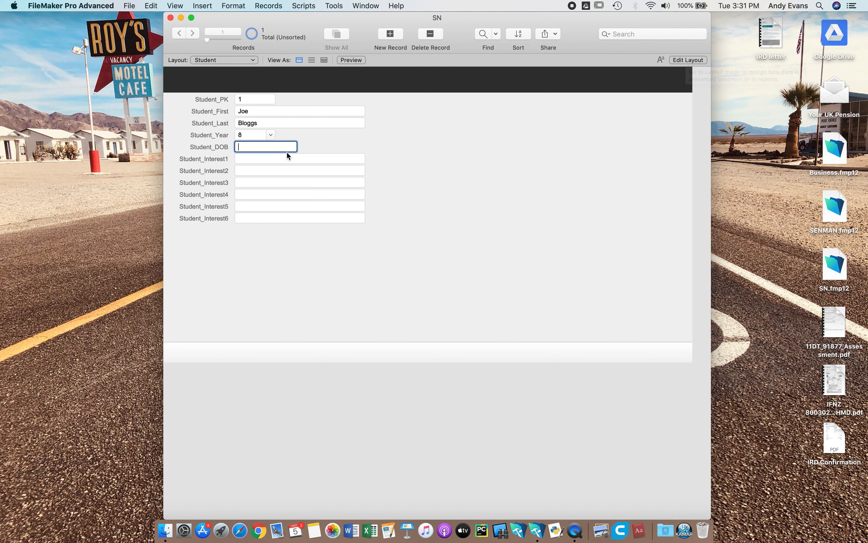
- Format the Student_DOB field on the layout as a drop-down calendar with a calendar icon, then return to the record
click(681, 60)
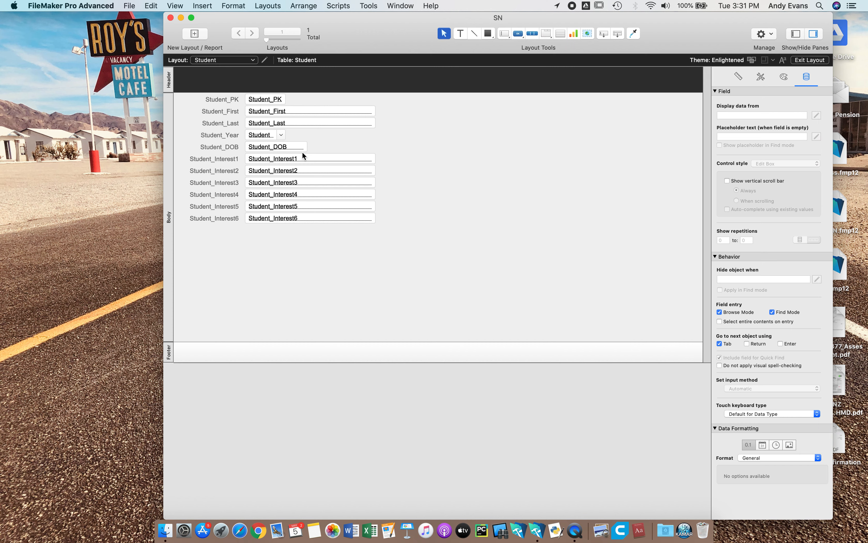
click(295, 147)
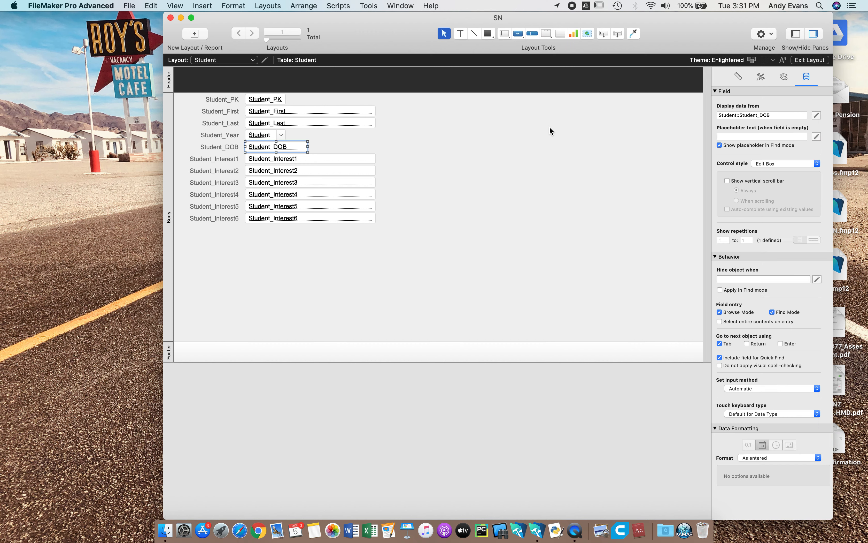
click(775, 164)
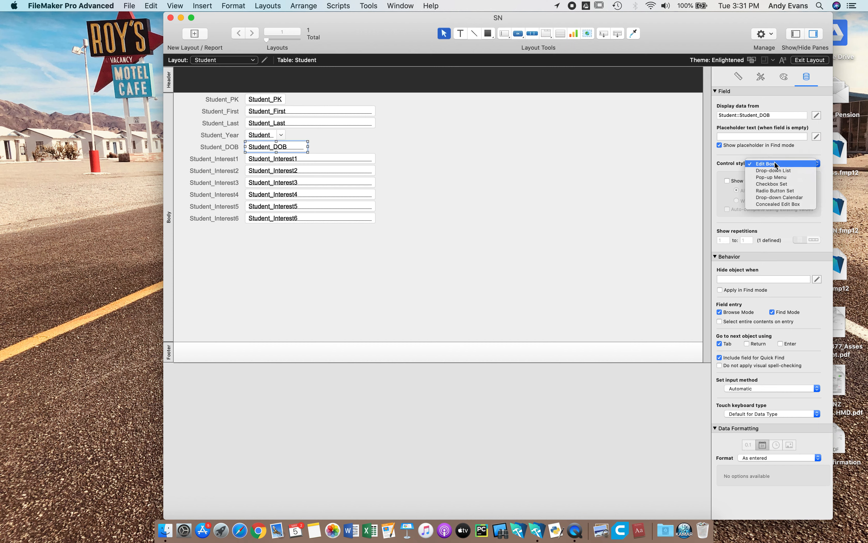
click(777, 198)
click(807, 60)
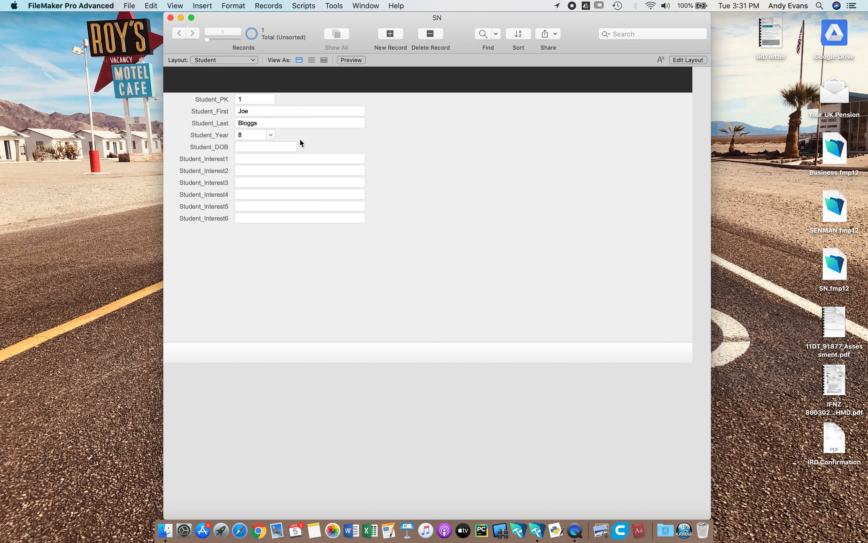
click(692, 60)
click(280, 147)
click(740, 181)
click(809, 60)
- Pick a date of birth for the student from the Student_DOB calendar
click(292, 147)
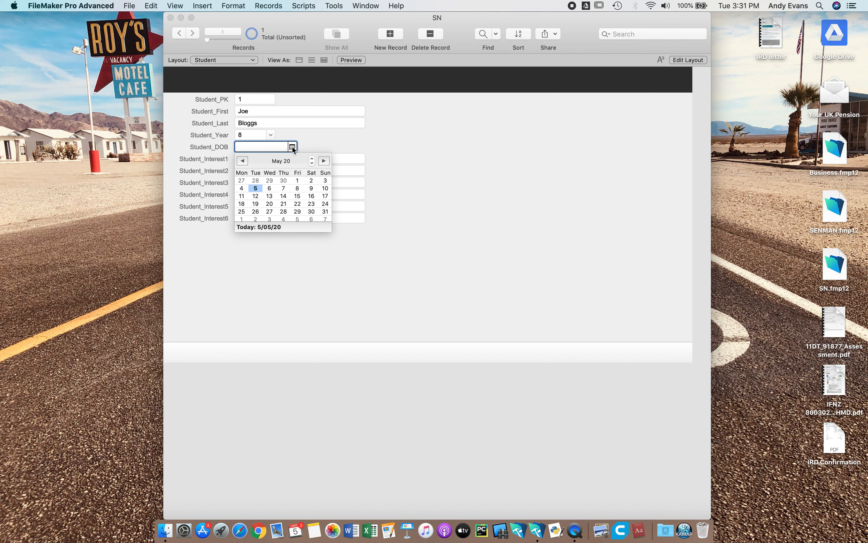
click(270, 188)
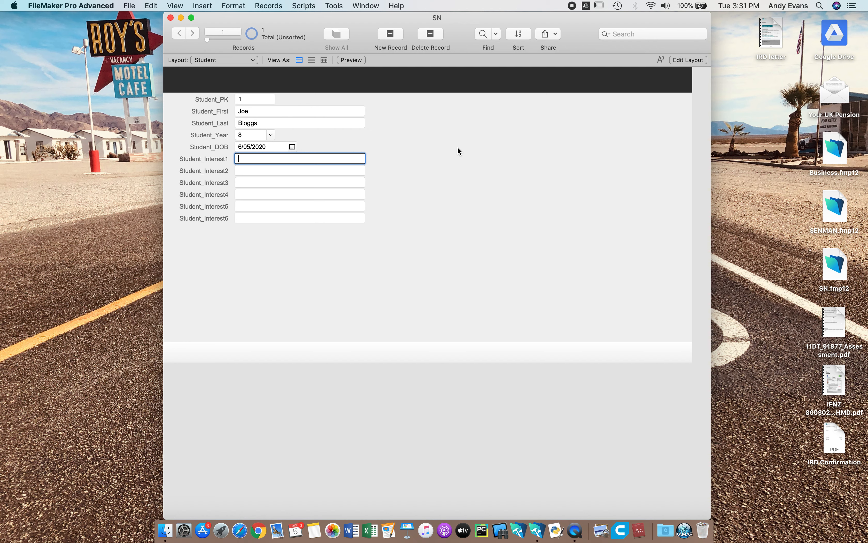
- Try replacing the Student_DOB value with the non-date text "yop;'j'poj" to test the date validation, then revert the field
click(271, 149)
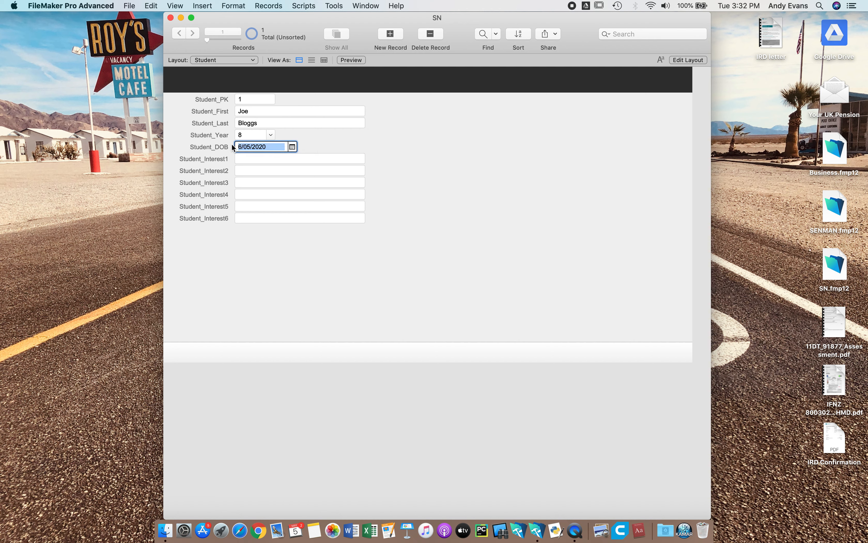
text(yop;'j'poj)
click(395, 181)
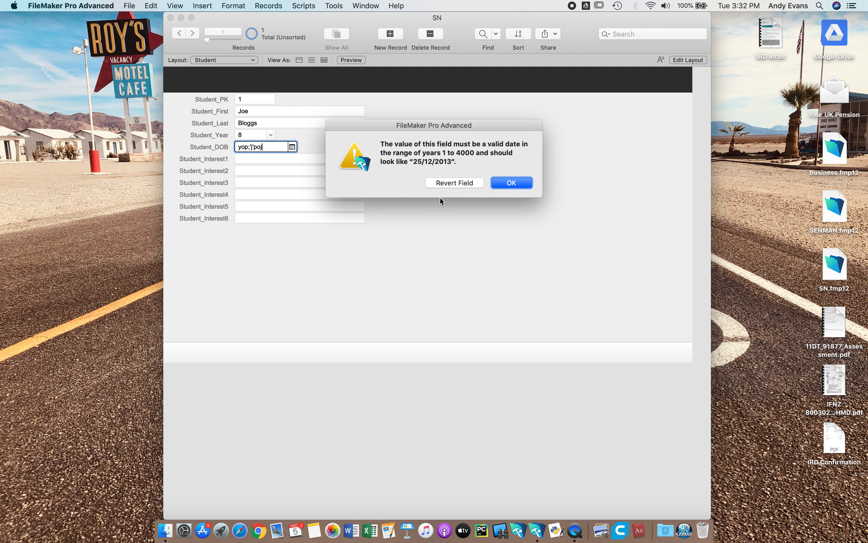
click(462, 182)
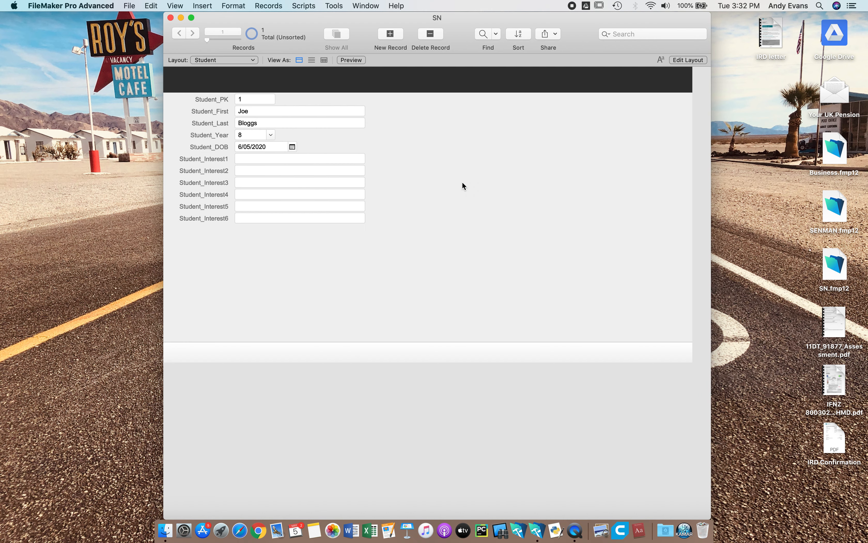
- Enter Football in Student_Interest1 and Rugby in Student_Interest2, then commit the record
click(301, 159)
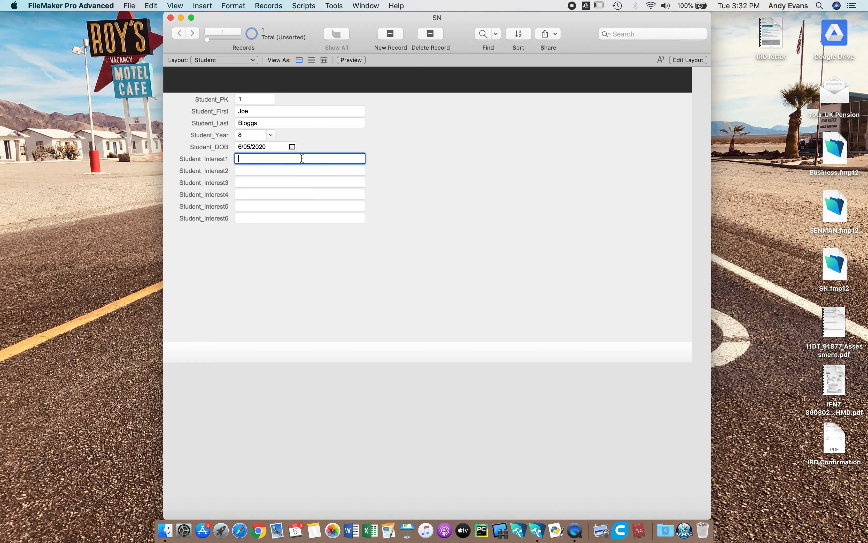
text(Football)
click(312, 172)
text(Rugby)
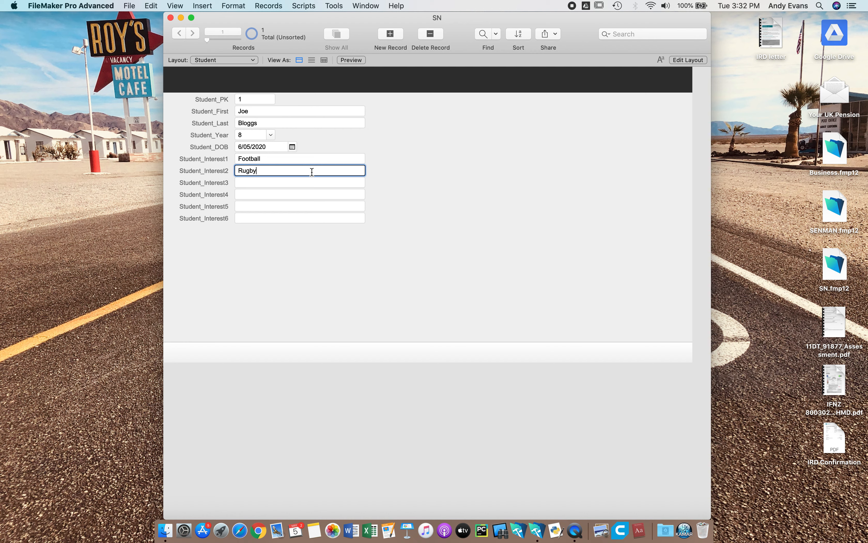
click(413, 236)
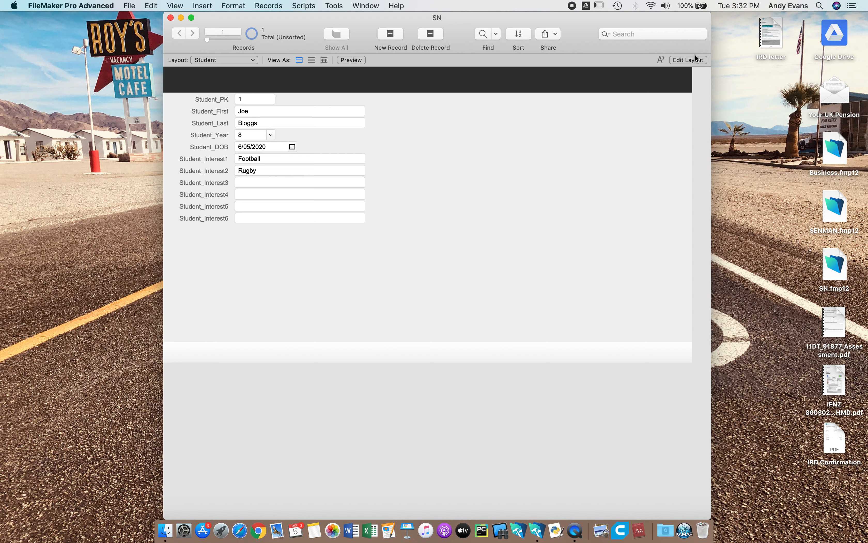
- On the layout, set the control style of all six fields Student_Interest1 to Student_Interest6 to Drop-down List
click(688, 60)
click(307, 161)
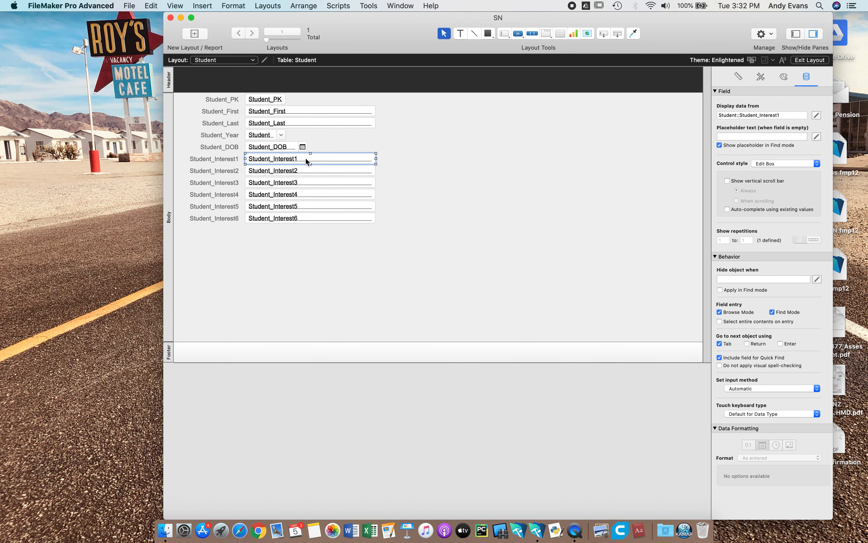
shift+click(306, 172)
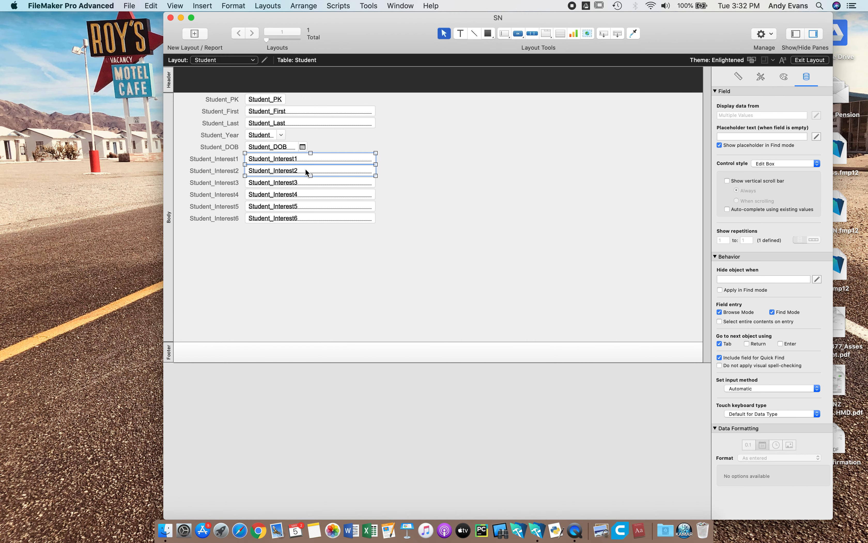
shift+click(305, 183)
shift+click(302, 194)
shift+click(300, 207)
shift+click(302, 217)
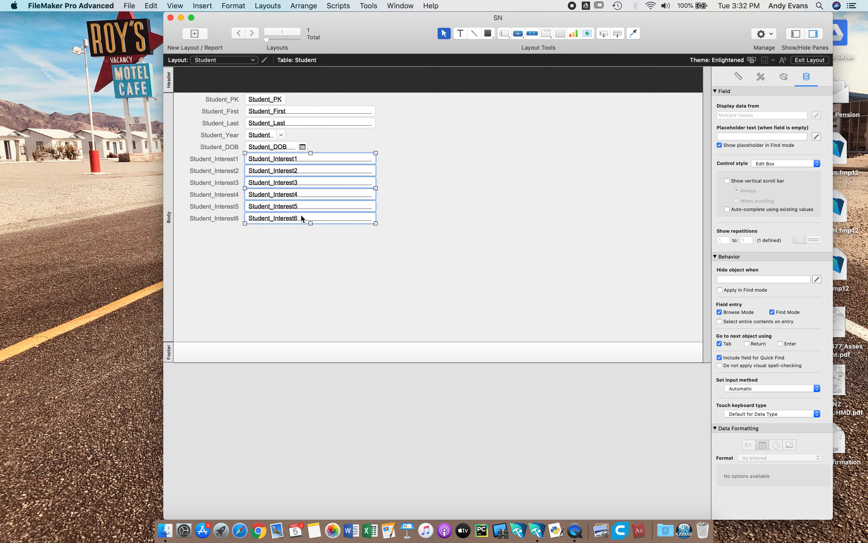
click(766, 164)
click(771, 171)
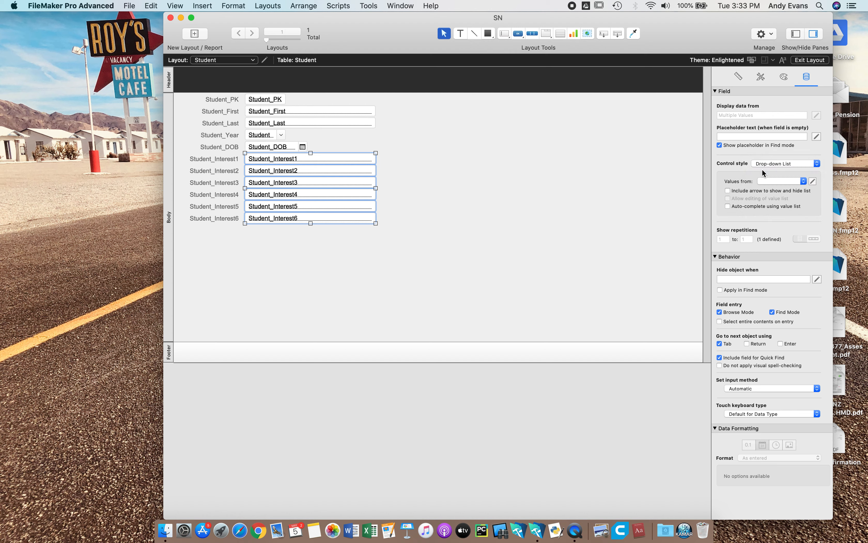
- Create a new value list named Interest for the selected interest fields
click(812, 182)
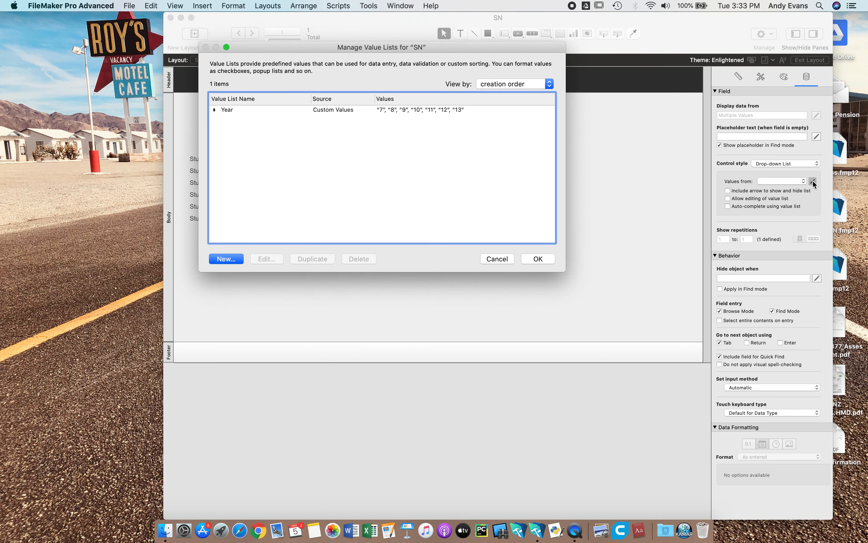
click(231, 259)
text(Inte)
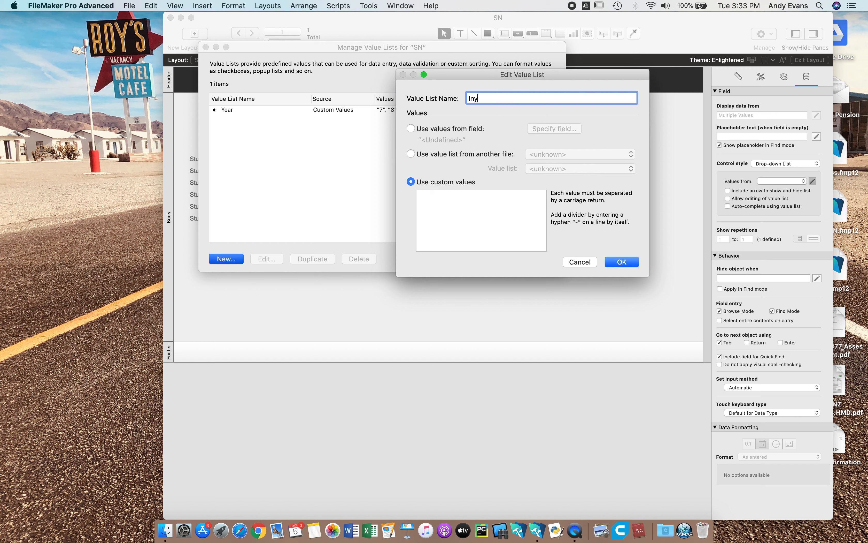
text(rest)
- Enter Football, Rugby and Minecraft as the custom values of the Interest list and save it
click(458, 205)
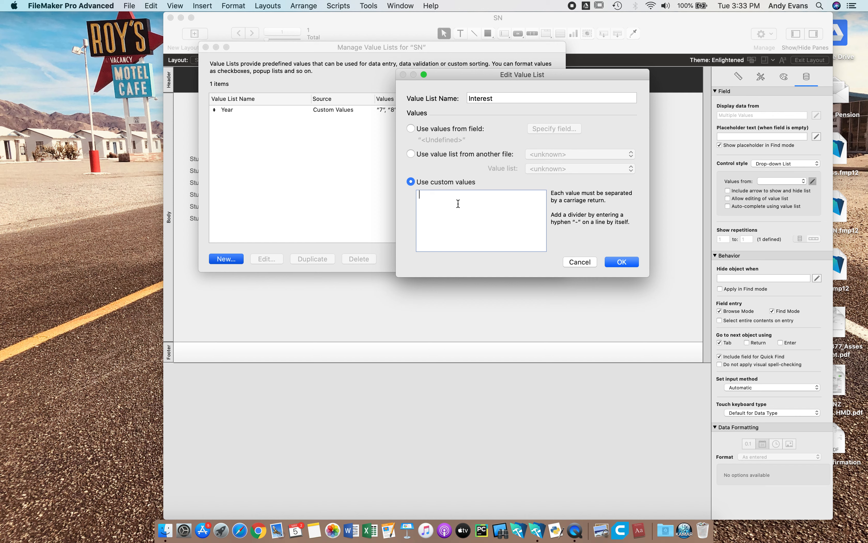
text(Food)
key(BackSpace)
text(tball)
key(Return)
text(Rugby)
key(Return)
text(Minecraft)
click(615, 263)
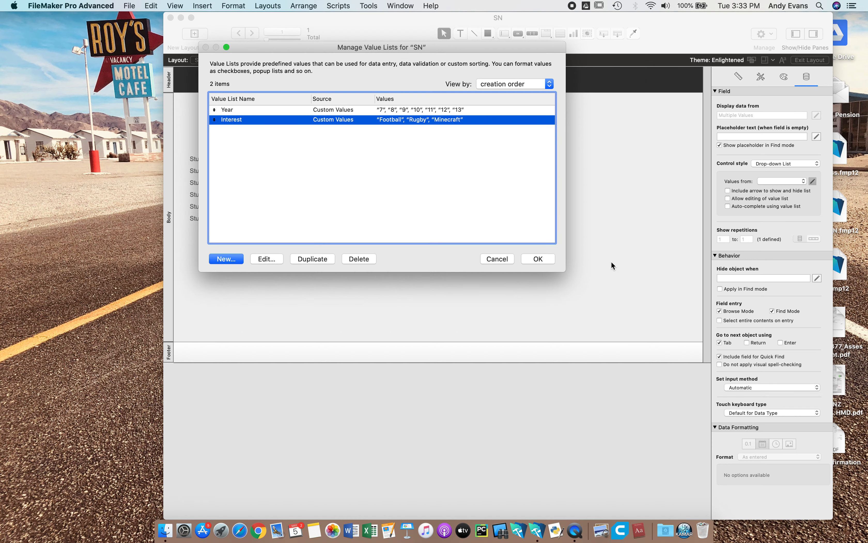
- Apply the Interest value list to the six interest fields with an arrow to show and hide the list, then return to the record
click(538, 259)
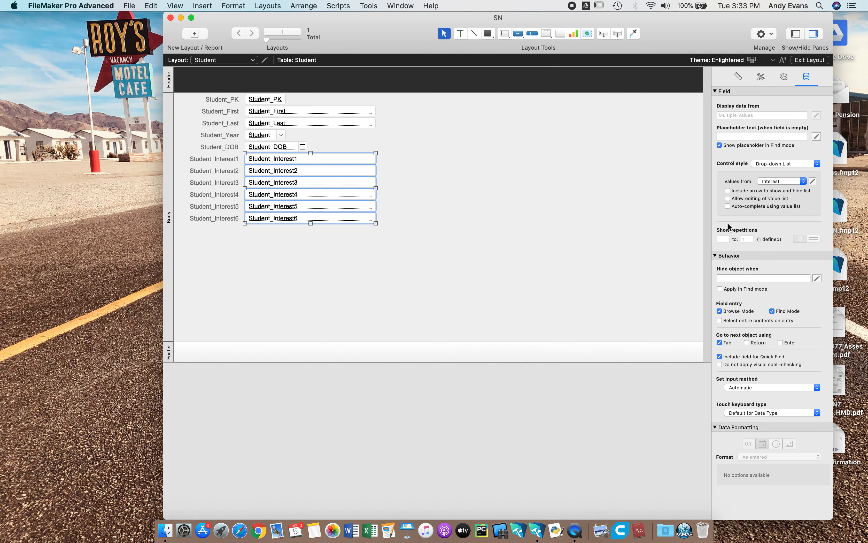
click(729, 190)
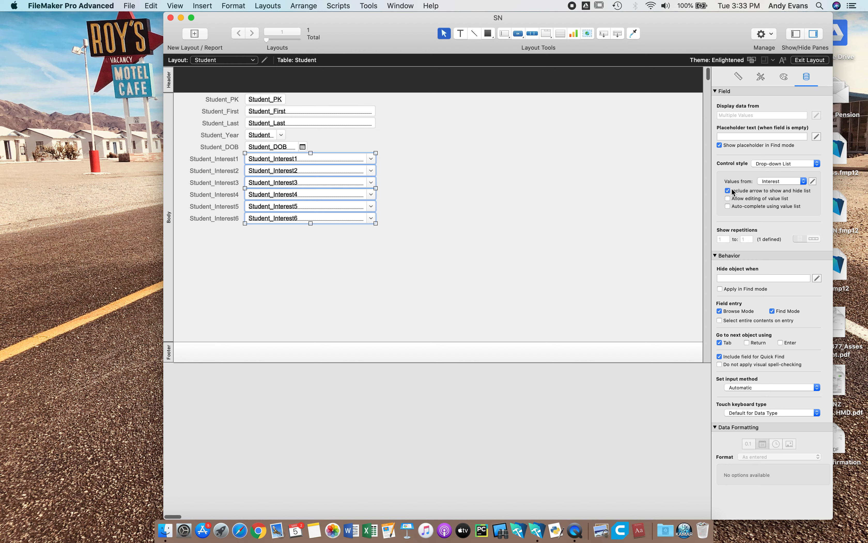
click(810, 59)
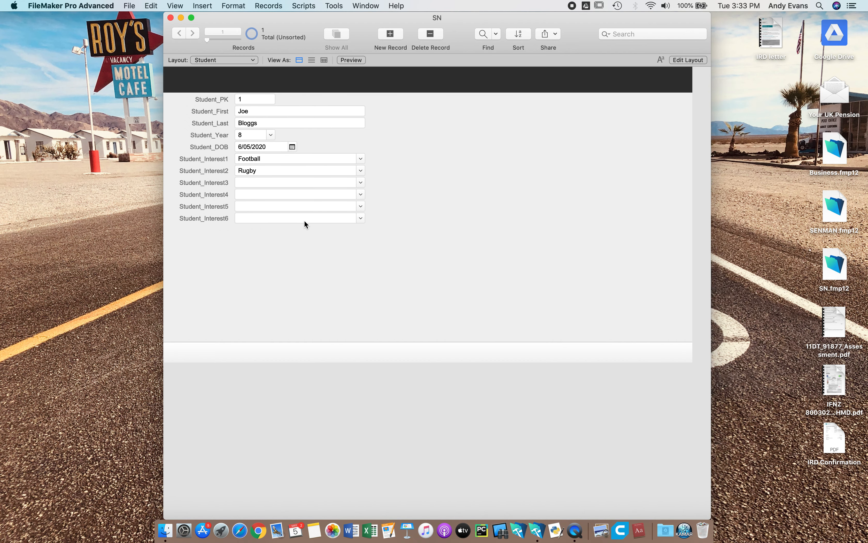
- Choose Minecraft from the value list for Student_Interest3 and commit the record
click(360, 183)
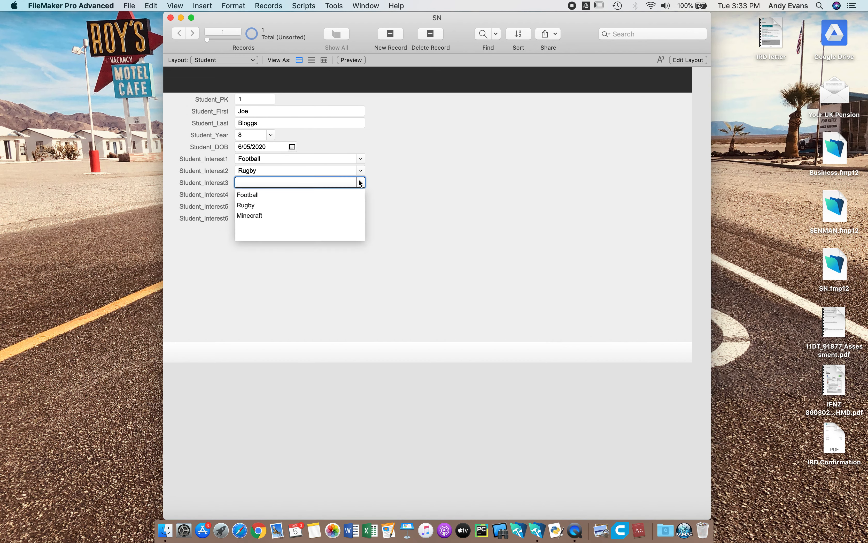
key(Tab)
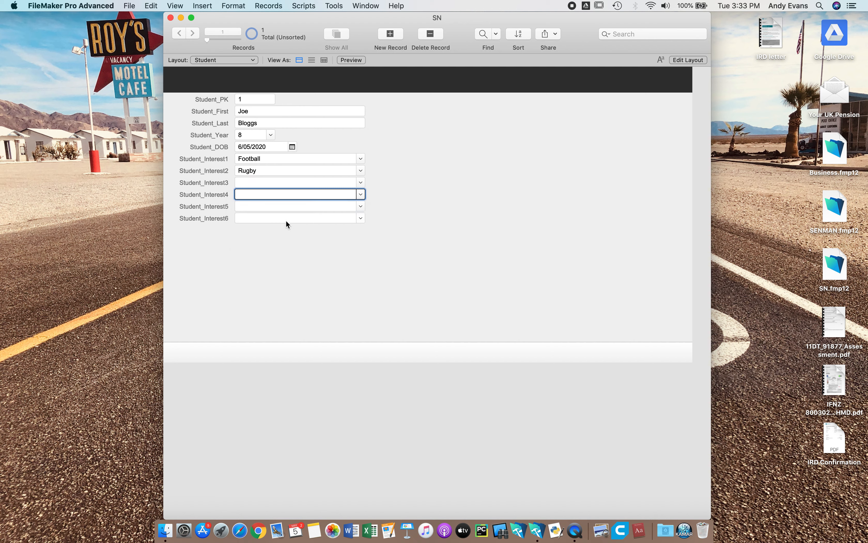
click(359, 182)
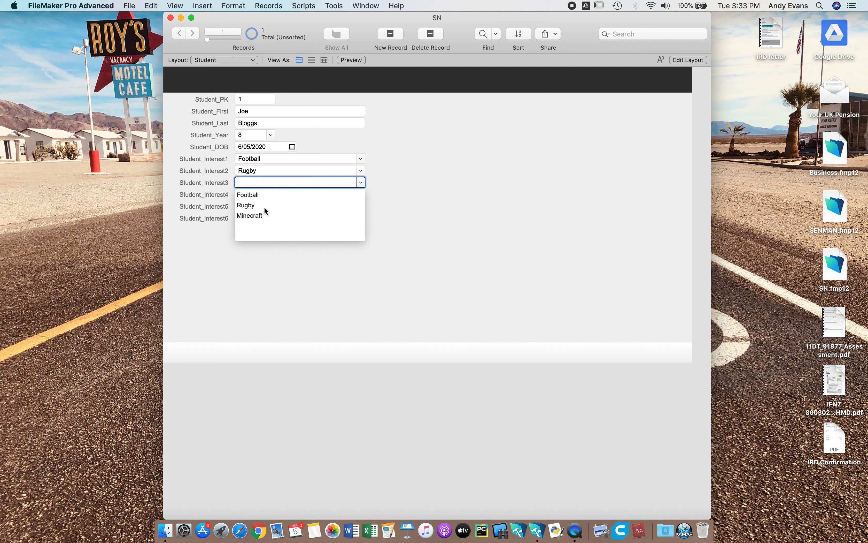
click(258, 212)
click(411, 204)
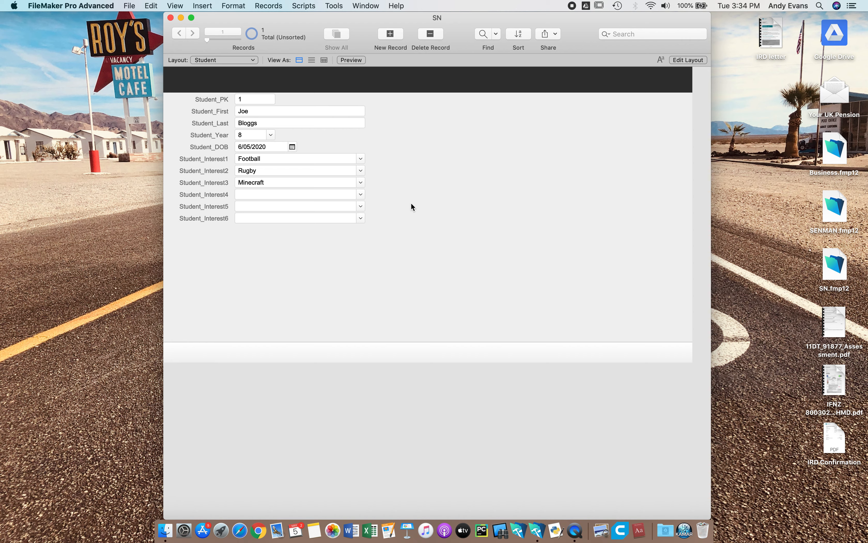
- Review the drop-down list options of the Student_Interest1 field on the layout, then return to the record
click(692, 60)
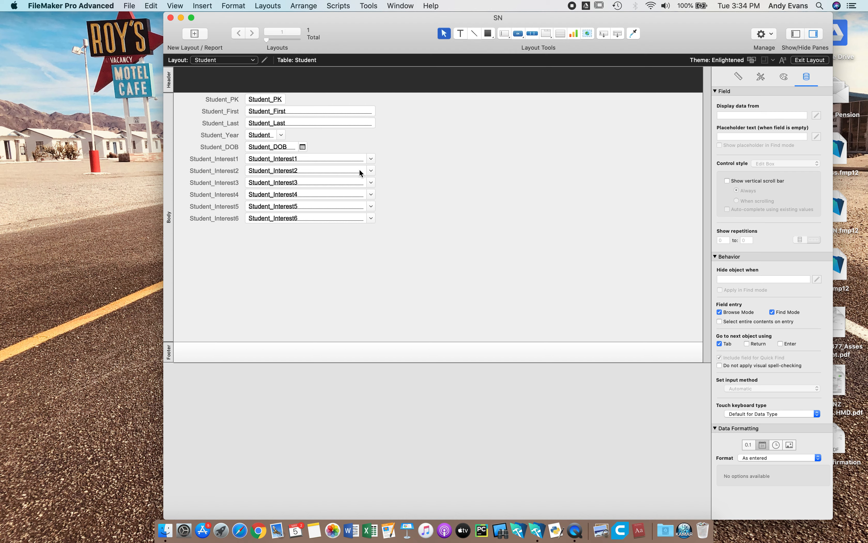
click(356, 161)
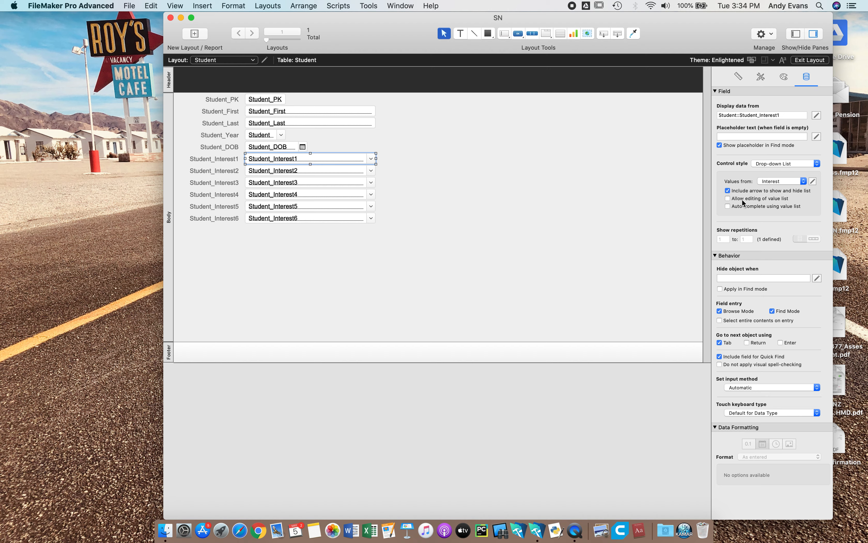
click(814, 60)
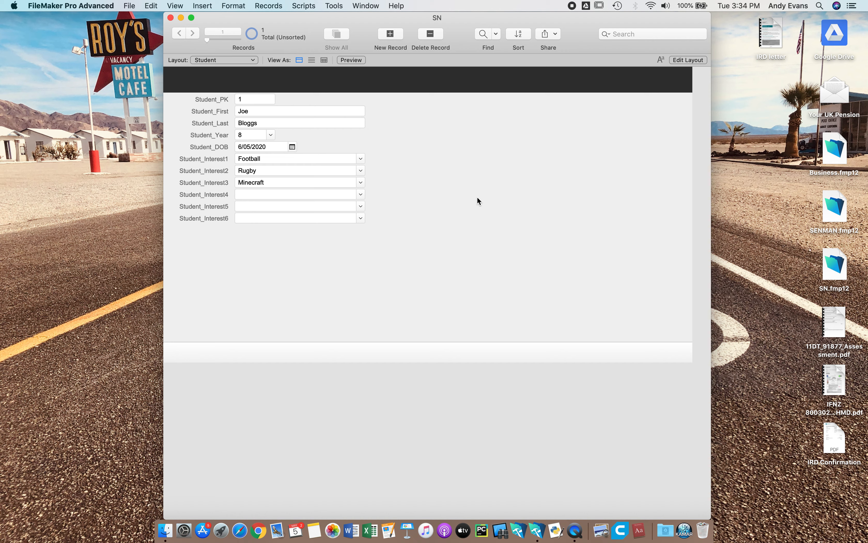